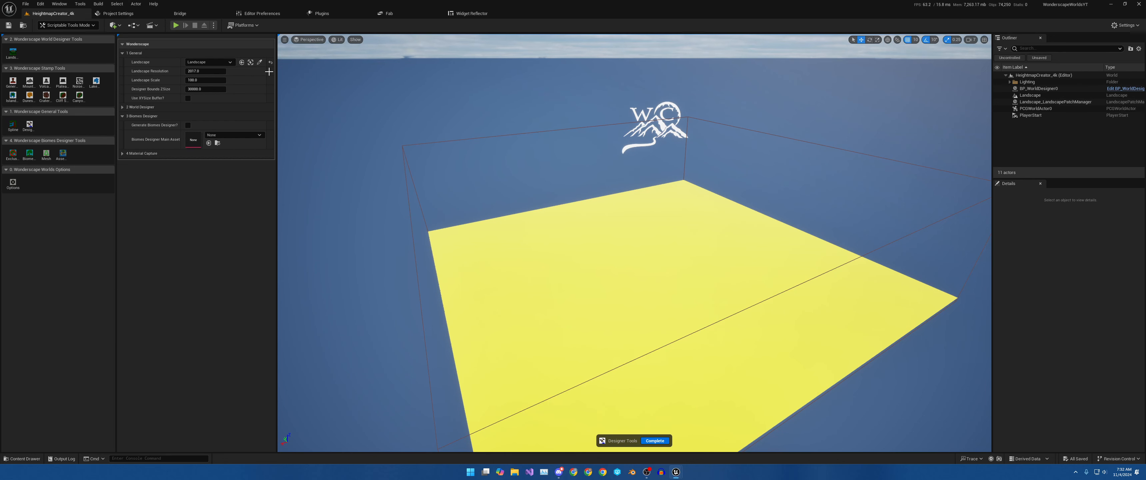
Step: Check the landscape assigned in the Designer Tools settings and select the Landscape actor to inspect its details
left_click(219, 63)
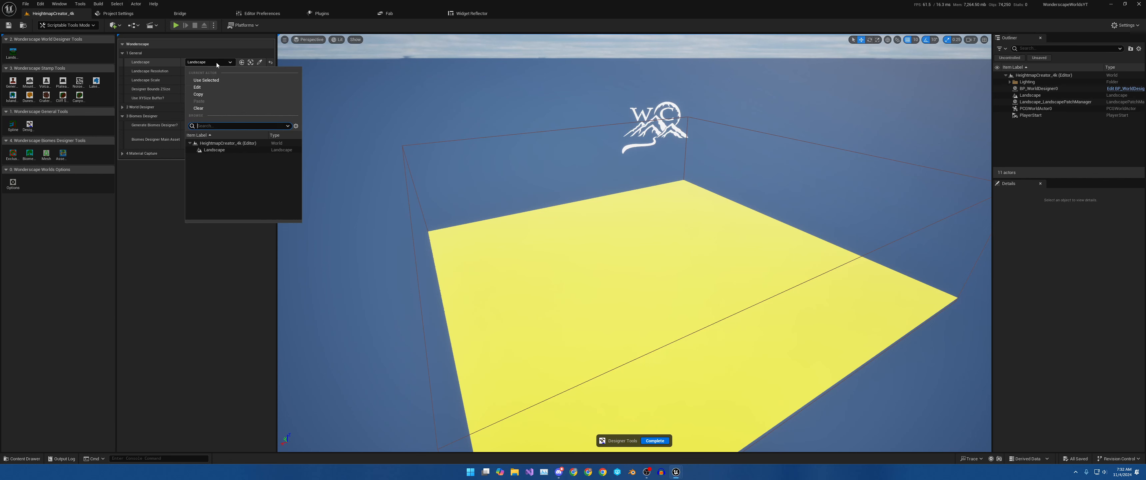
left_click(217, 62)
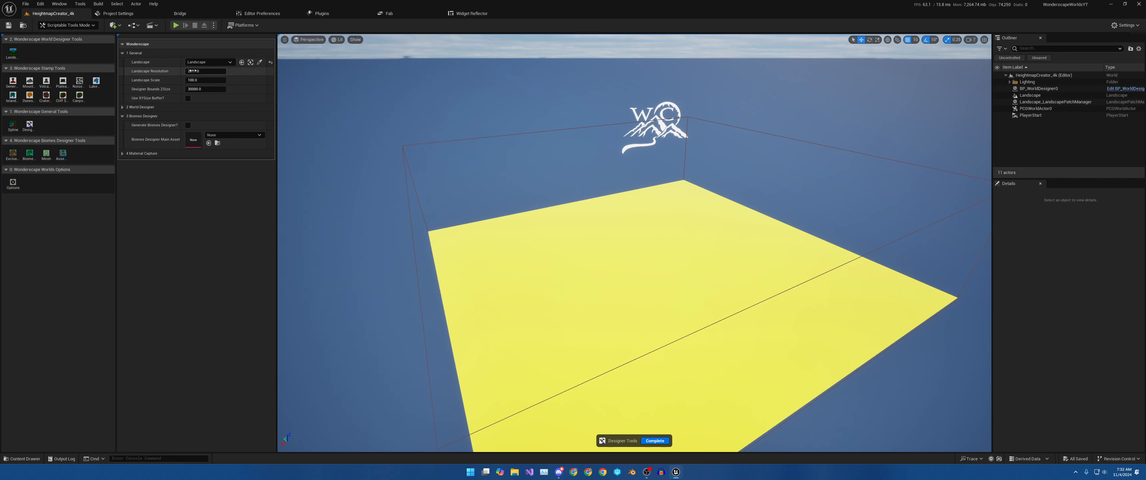
left_click(1030, 95)
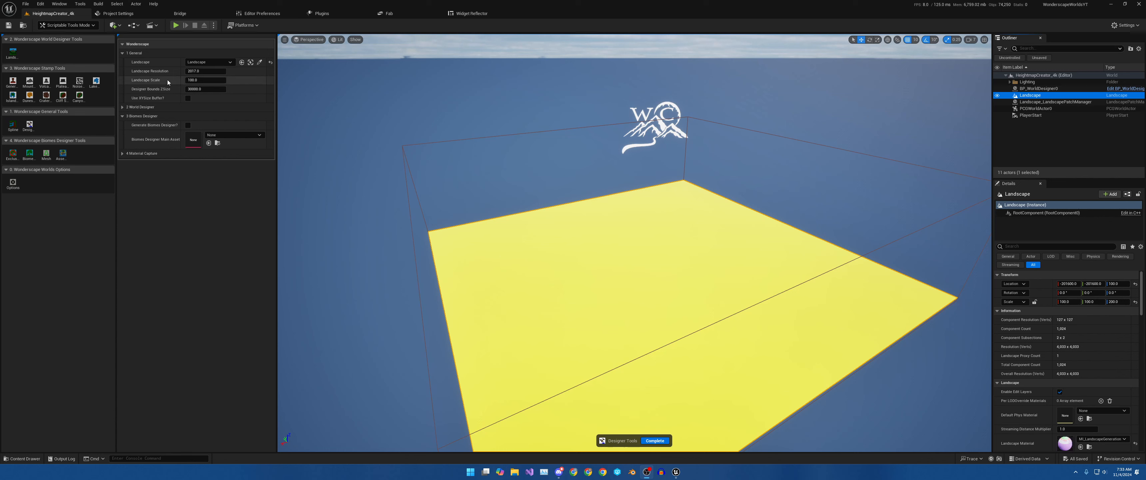
Step: Examine the World Designer foundation heightmap setting and browse the stamp heightmap textures in the Basic 2k folder
left_click(124, 116)
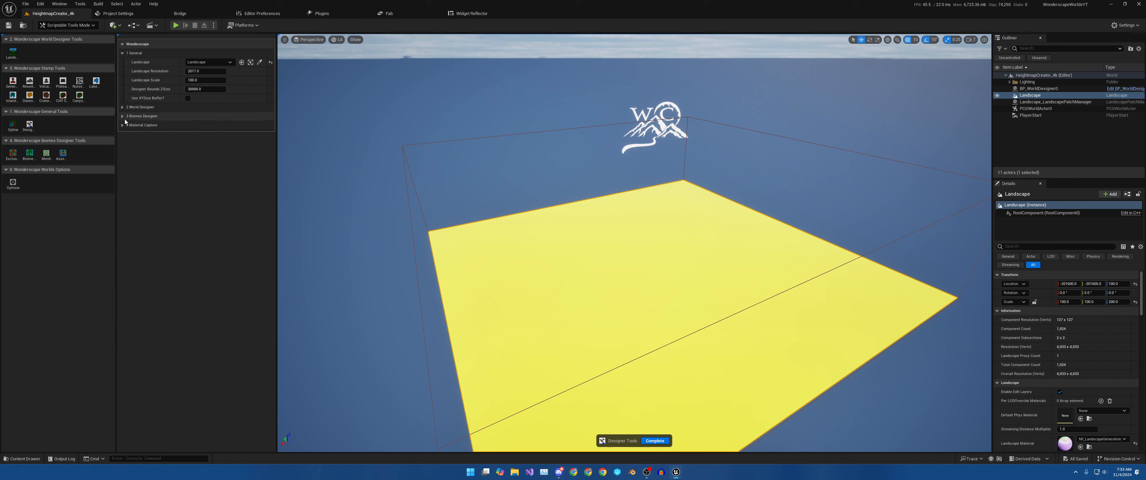
left_click(127, 108)
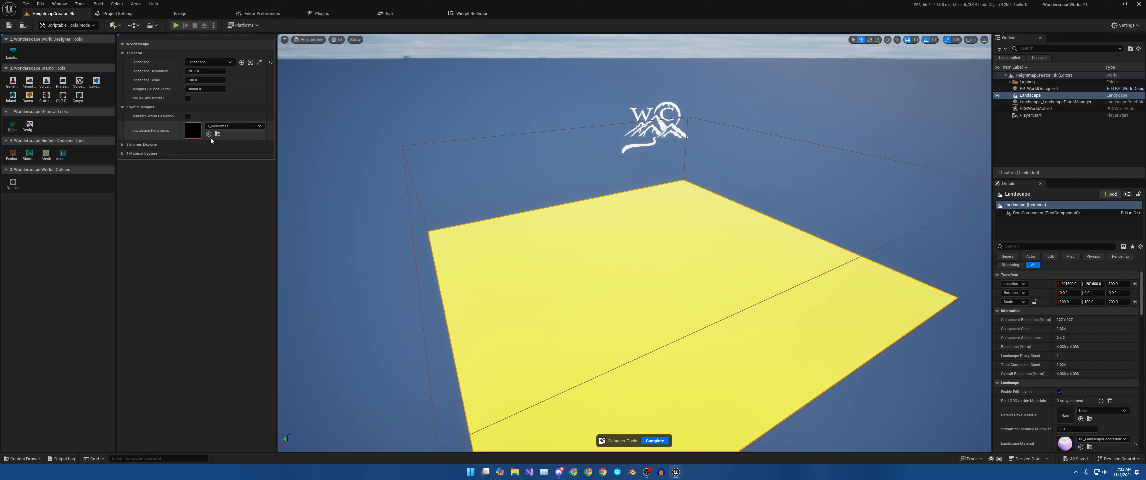
left_click(236, 126)
left_click(21, 458)
left_click(42, 379)
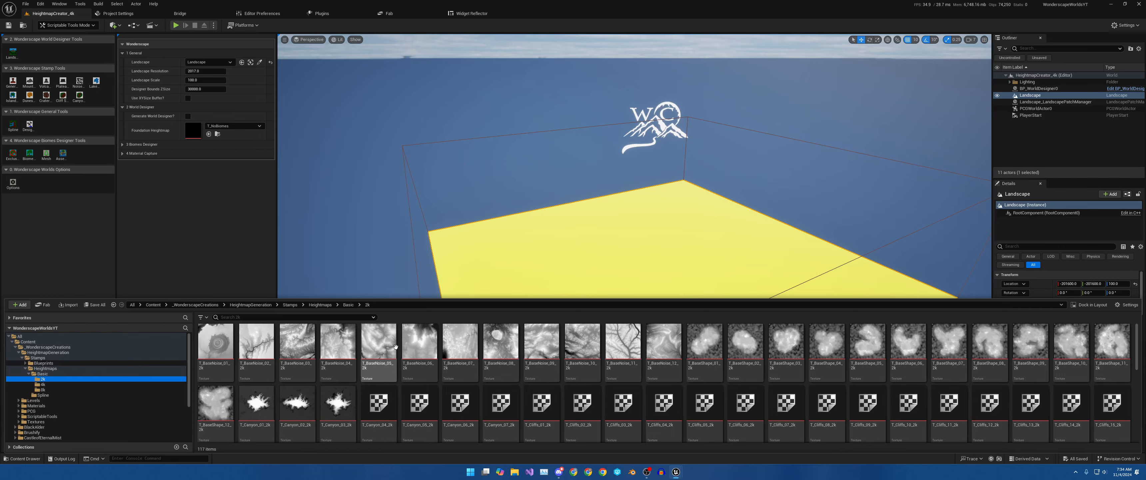
scroll(708, 366, "down", 8)
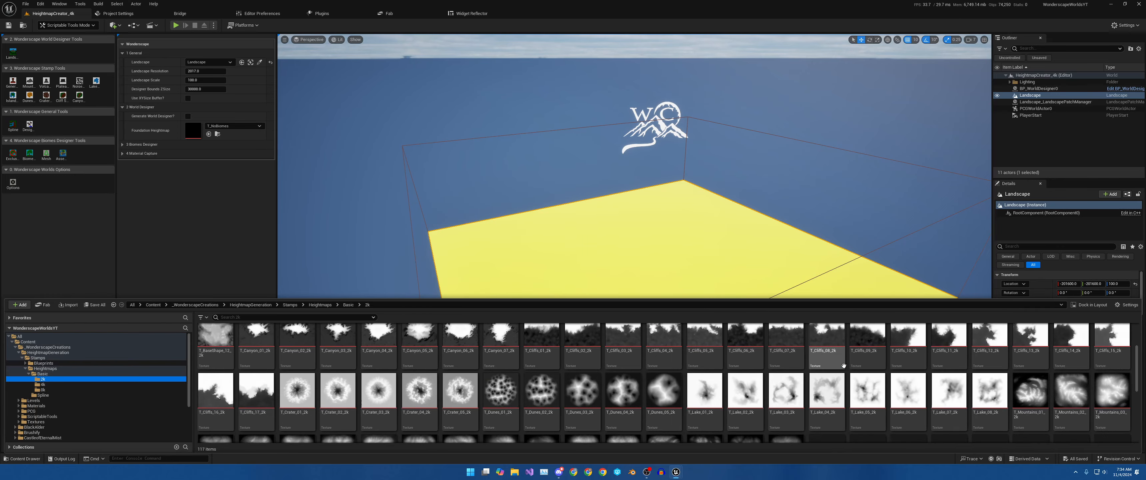
scroll(709, 366, "up", 3)
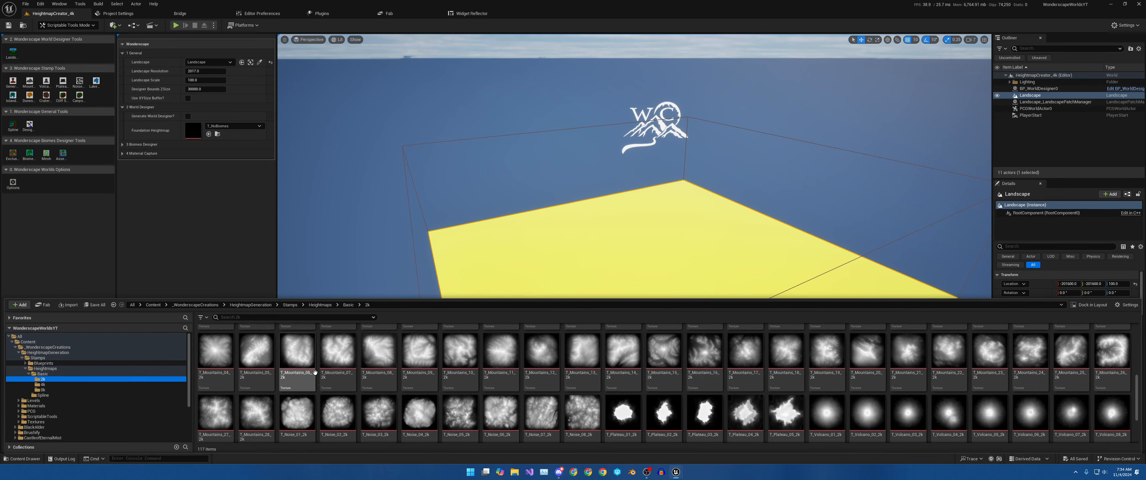
scroll(474, 369, "up", 1)
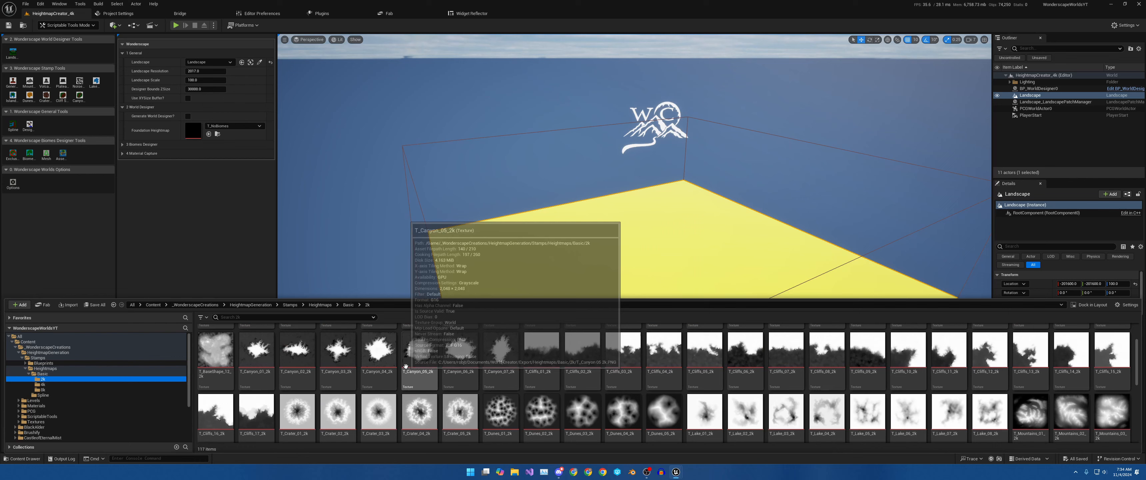
scroll(473, 370, "up", 3)
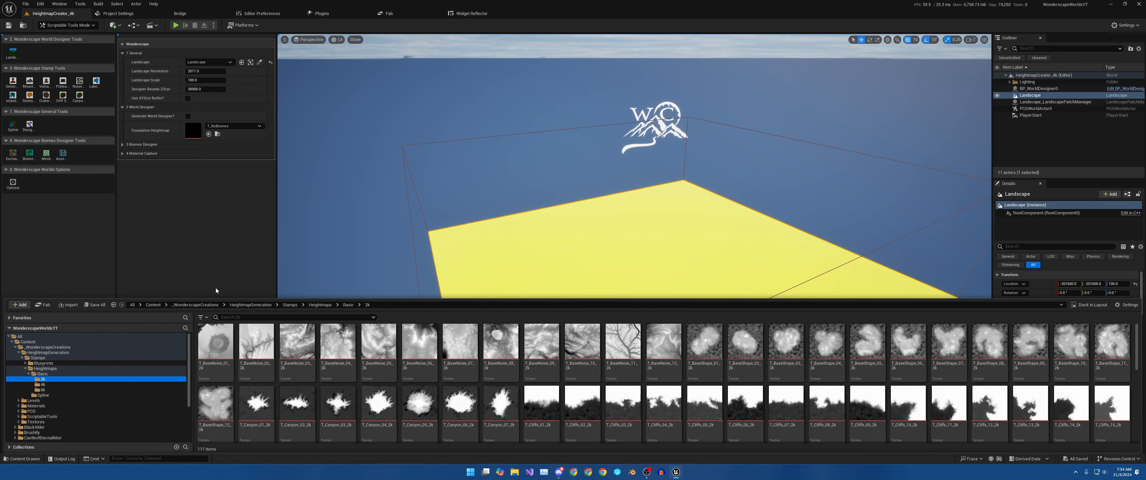
left_click(210, 231)
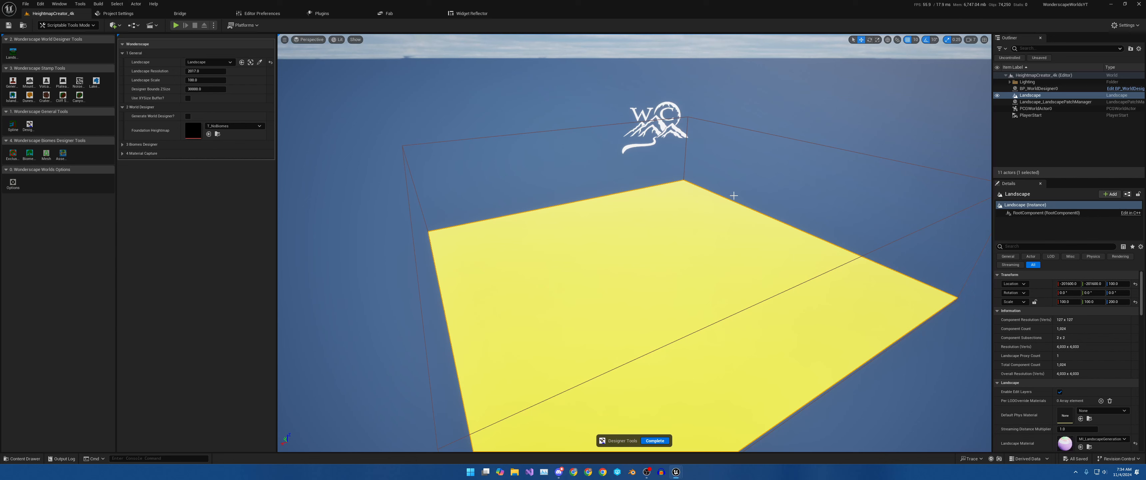
Step: Examine the Biomes Designer settings with their data asset choices, and the Material Capture settings
left_click(123, 108)
left_click(133, 116)
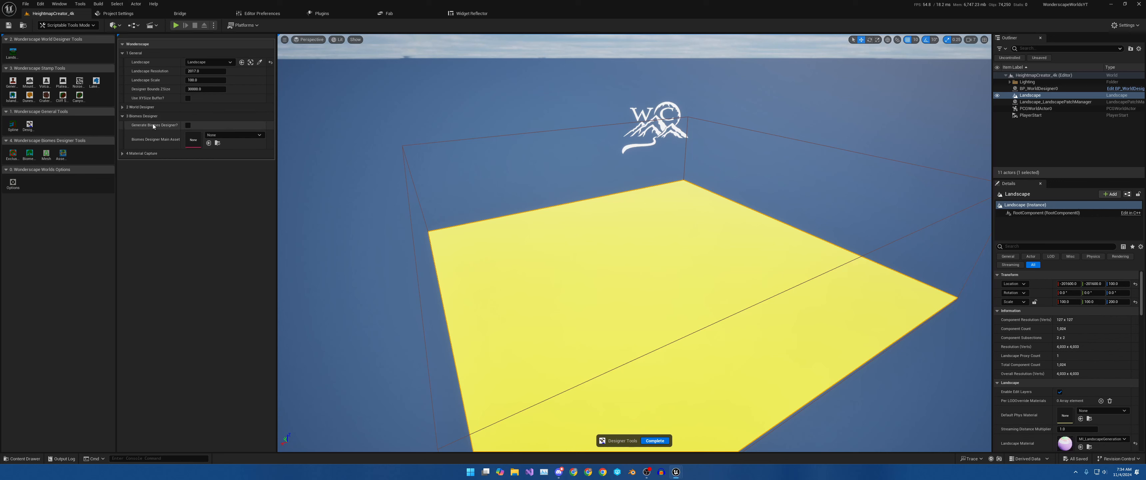
left_click(232, 135)
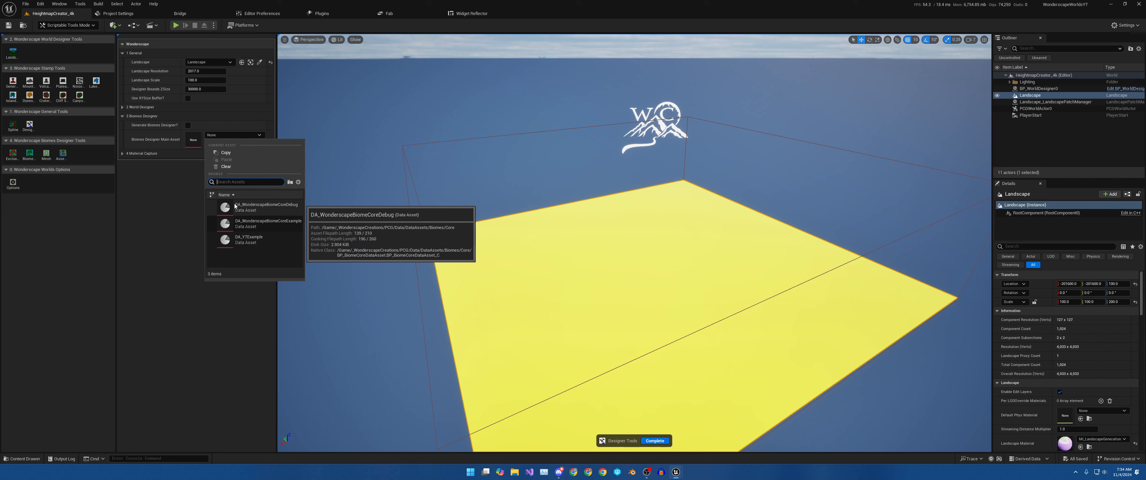
left_click(112, 169)
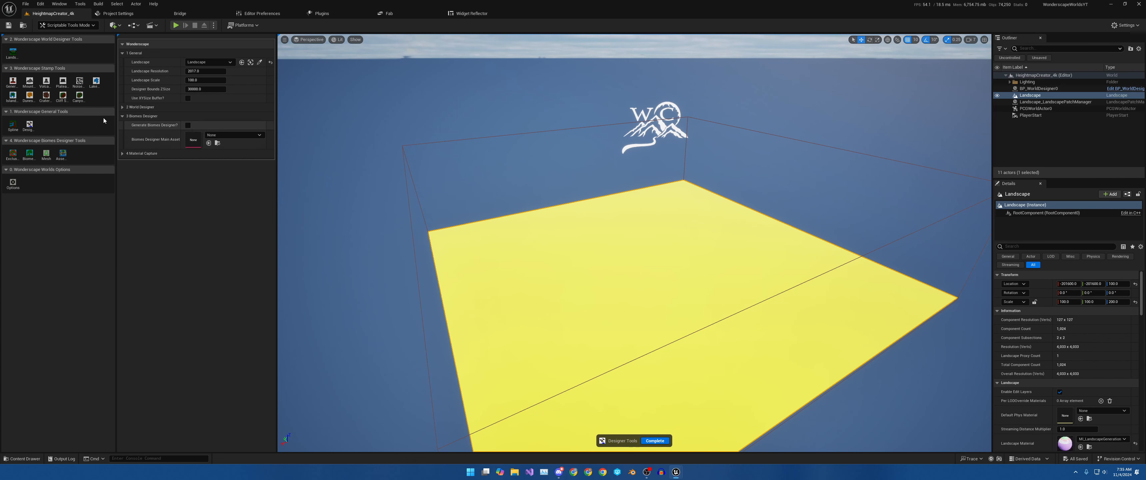
left_click(122, 154)
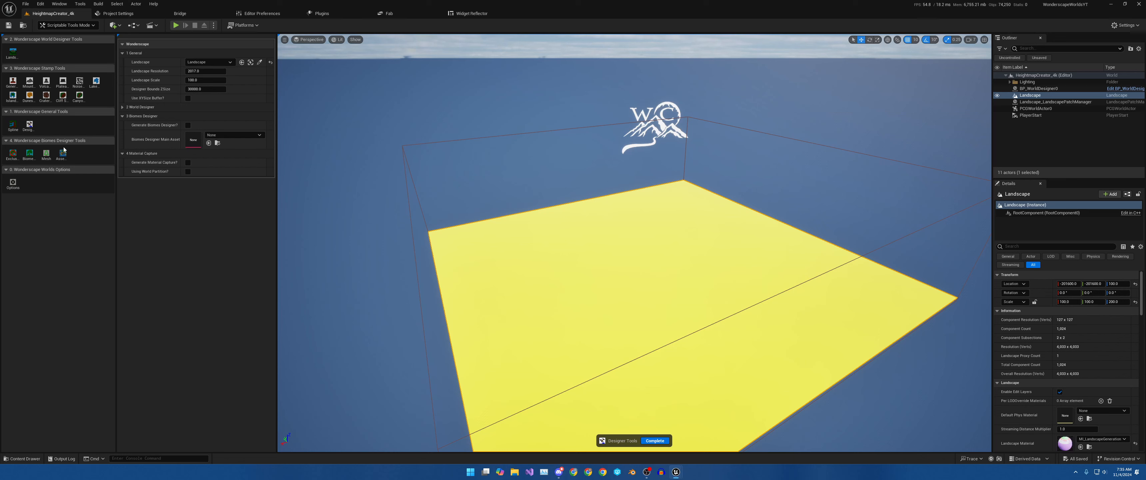
Step: With the General Spline tool, set Distance Between Points to 5000 and draw an S-shaped path across the landscape
left_click(10, 129)
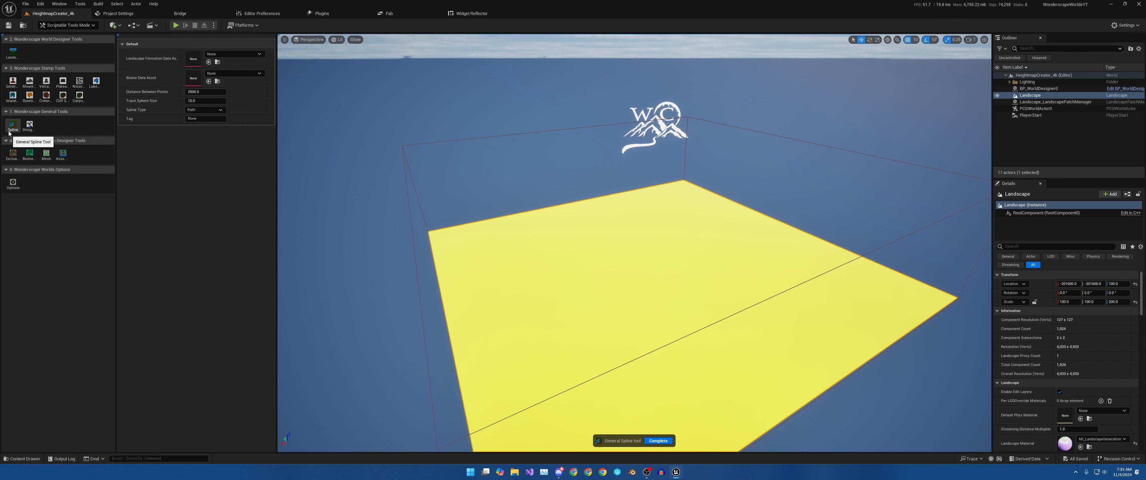
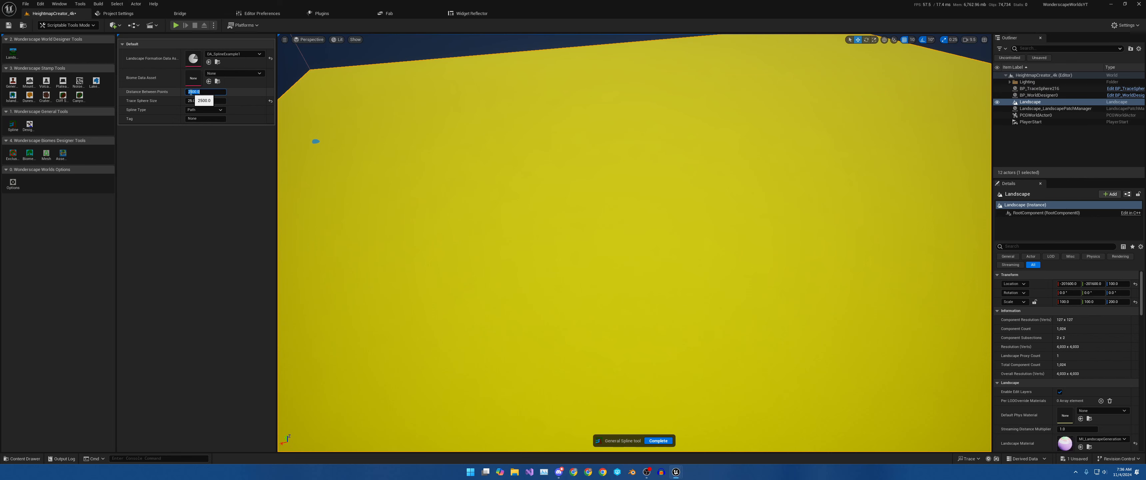
left_click_drag(191, 92, 180, 95)
type("5")
key("Return")
mouse_move(525, 133)
right_mouse_down()
mouse_move(573, 108)
mouse_move(512, 186)
mouse_move(520, 154)
right_mouse_up()
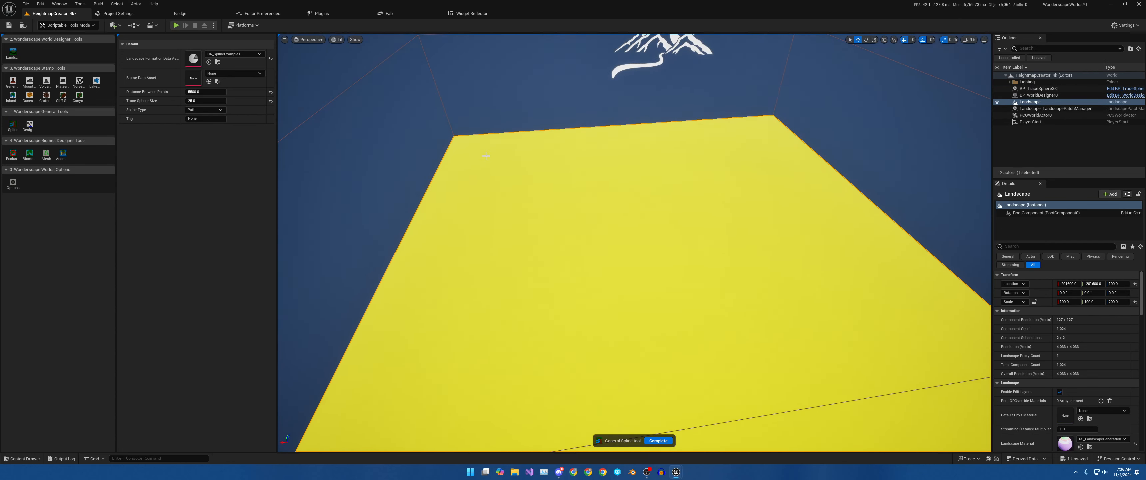
mouse_move(486, 156)
left_mouse_down()
mouse_move(475, 207)
mouse_move(507, 253)
mouse_move(669, 247)
mouse_move(699, 280)
left_mouse_up()
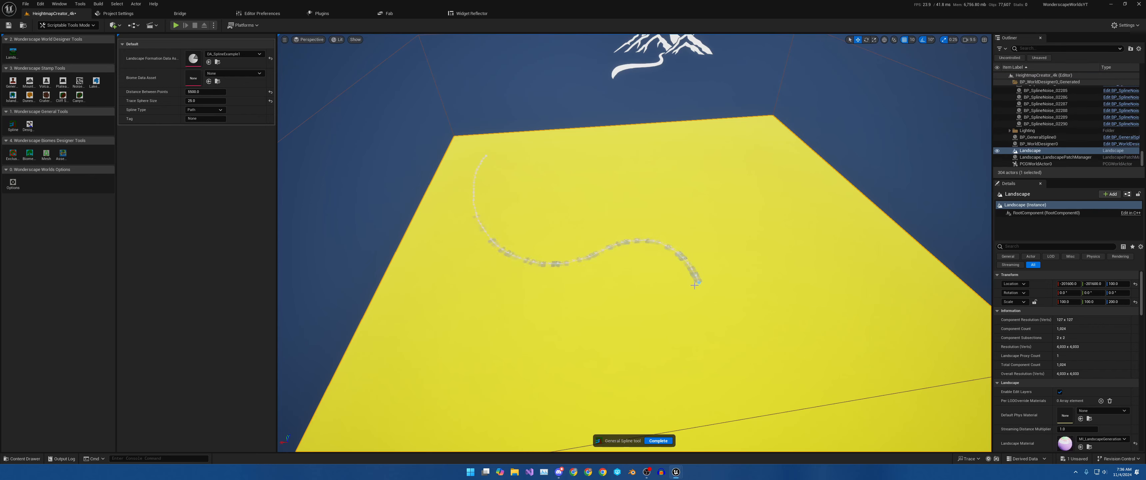
Step: Inspect the generated spline noise up close and delete the BP_GeneralSpline0 actor
key("w")
right_click_drag(647, 301, 502, 218)
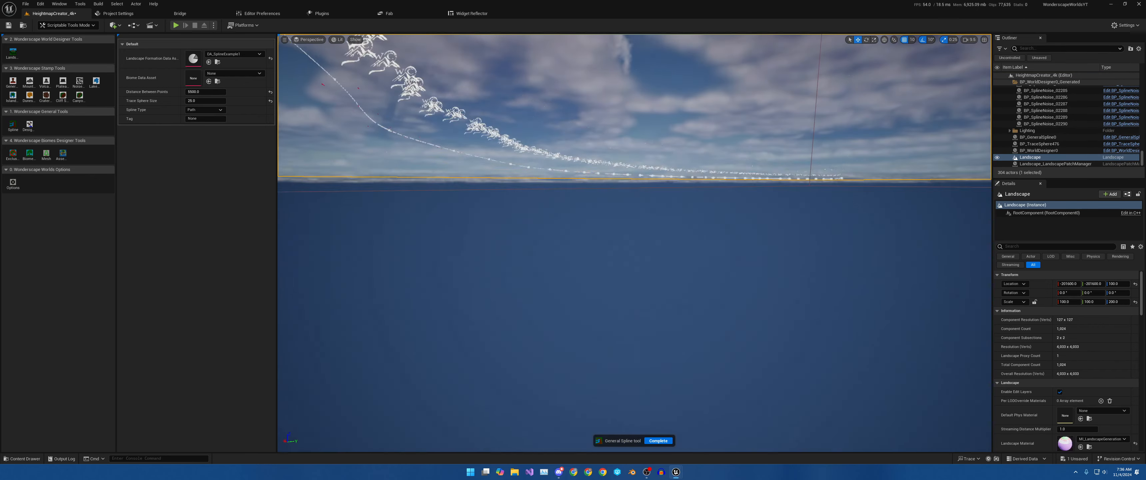
left_click(1044, 138)
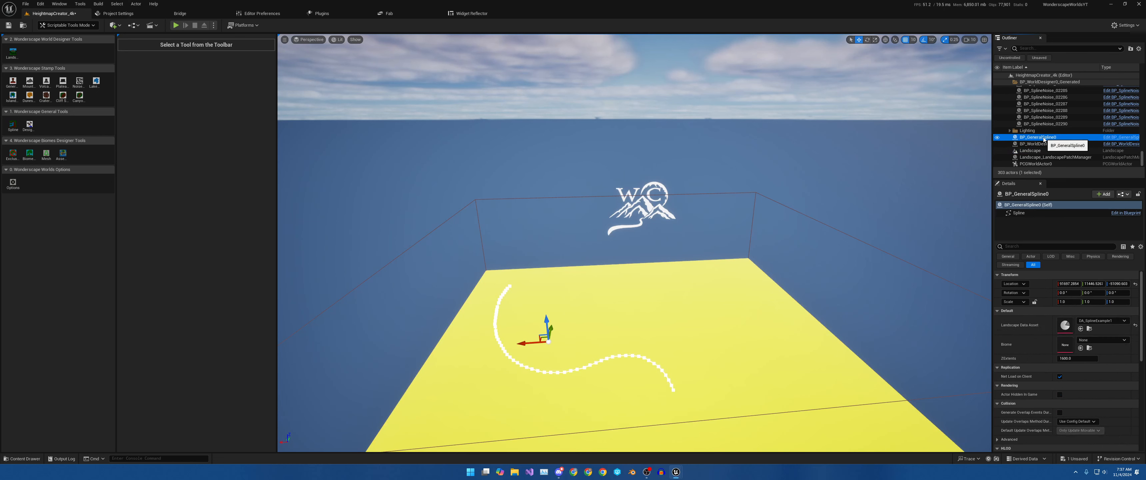
key("Delete")
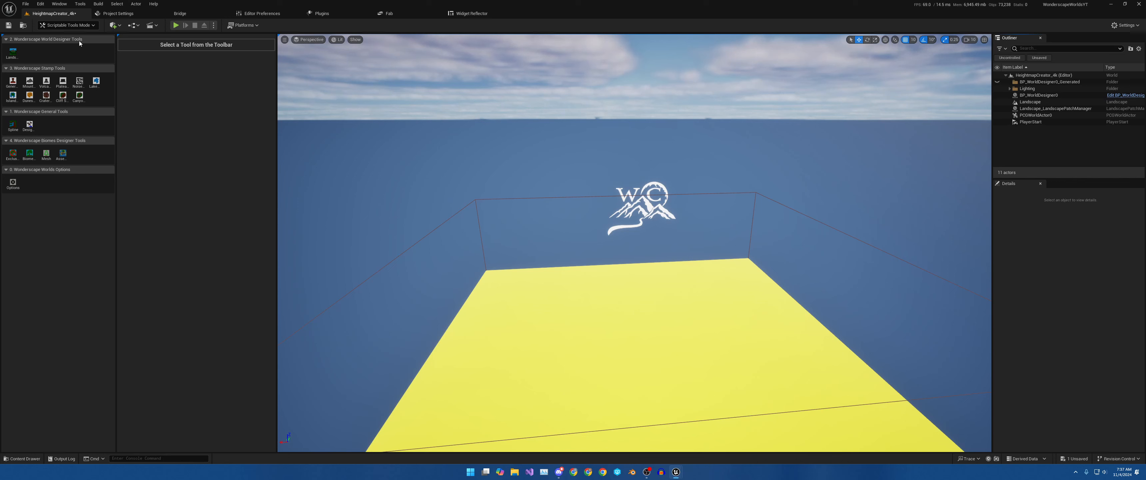
Step: Set up the Landscape Stamp Spline tool with stamps asset DA_YTExample, Trace Sphere Size 25 and Distance Between Points 9000
left_click(13, 53)
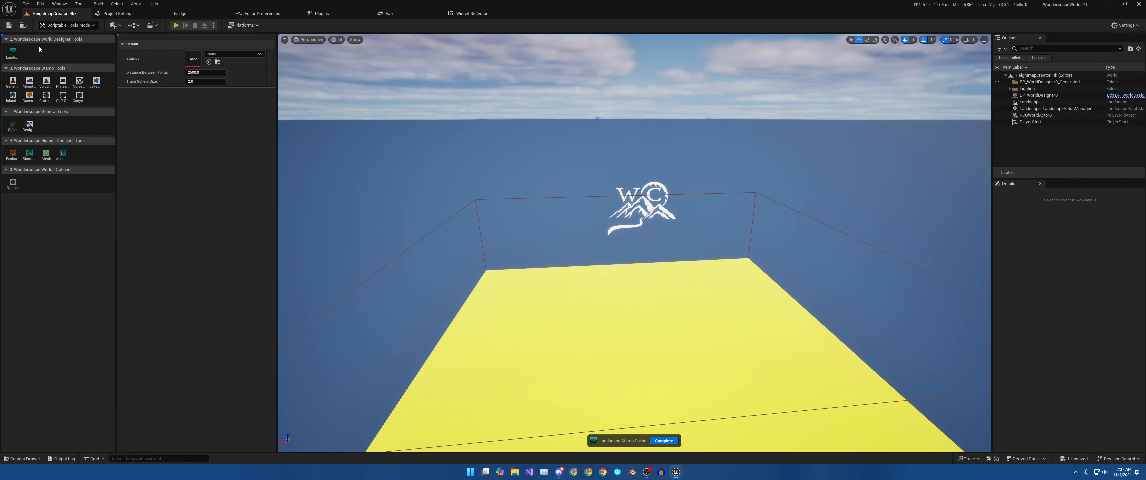
left_click(219, 54)
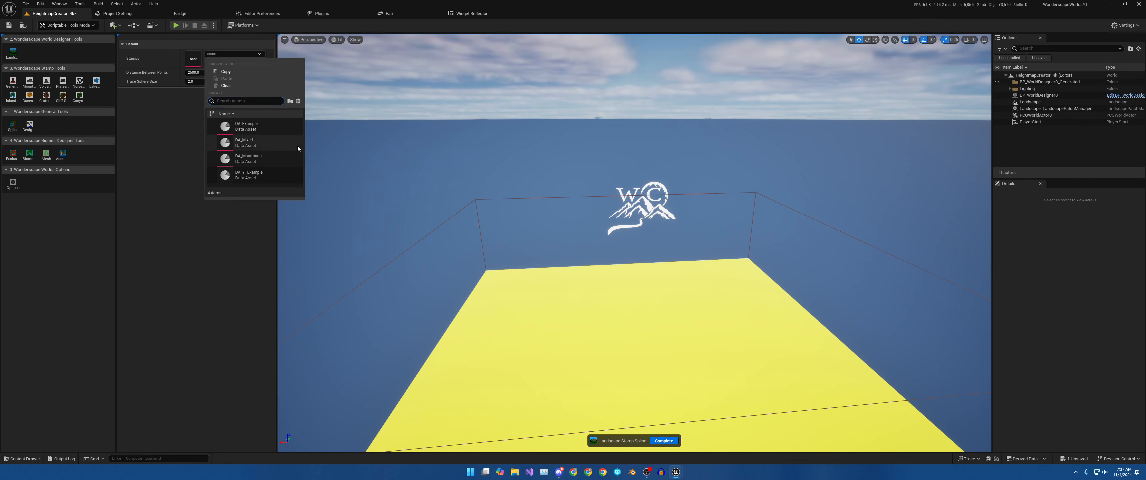
left_click(249, 176)
left_click(200, 82)
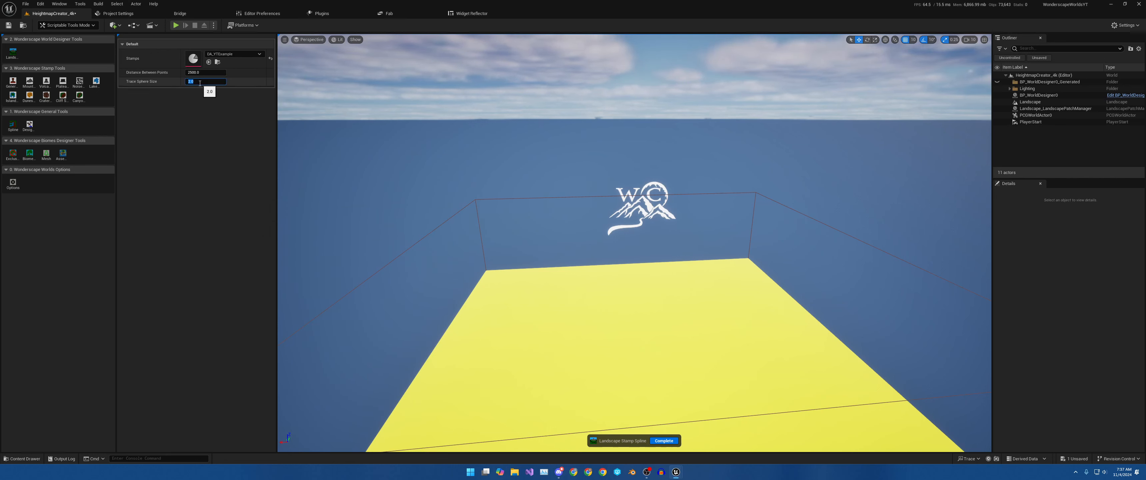
type("25")
key("Return")
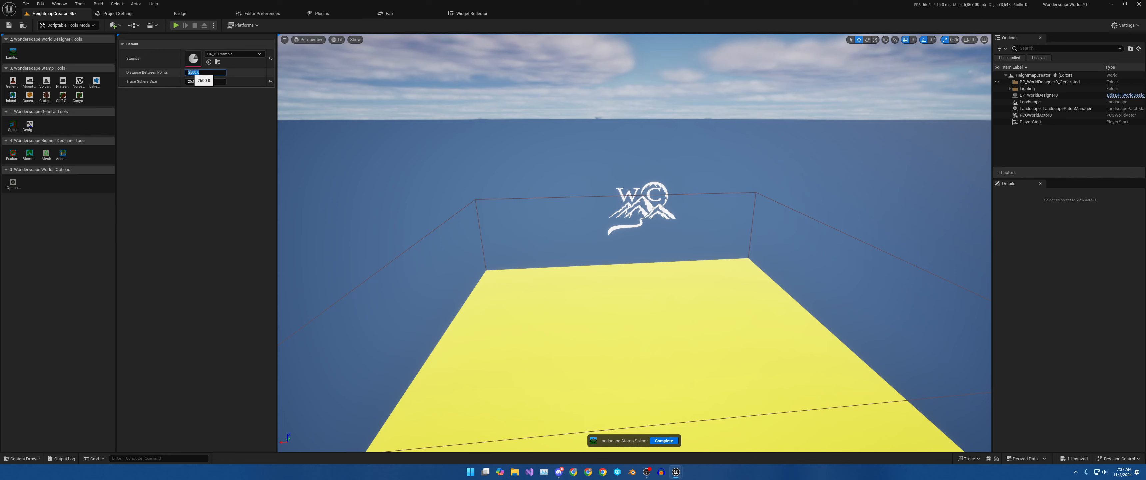
left_click(190, 72)
type("9")
key("Return")
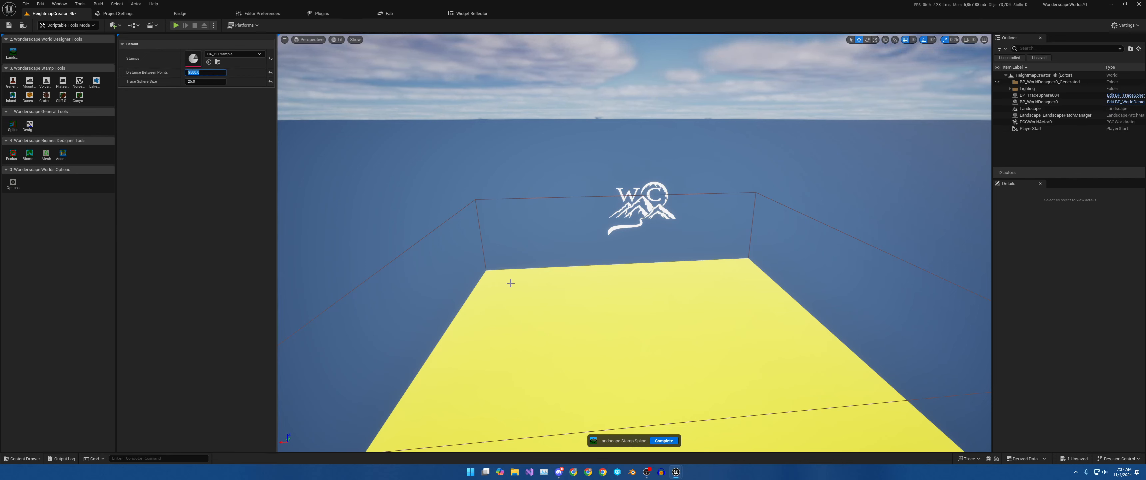
Step: Draw a closed landscape stamp spline loop over the middle of the landscape to generate mountains inside it
mouse_move(511, 283)
left_mouse_down()
mouse_move(487, 325)
mouse_move(520, 390)
mouse_move(556, 413)
mouse_move(596, 392)
mouse_move(659, 402)
left_mouse_up()
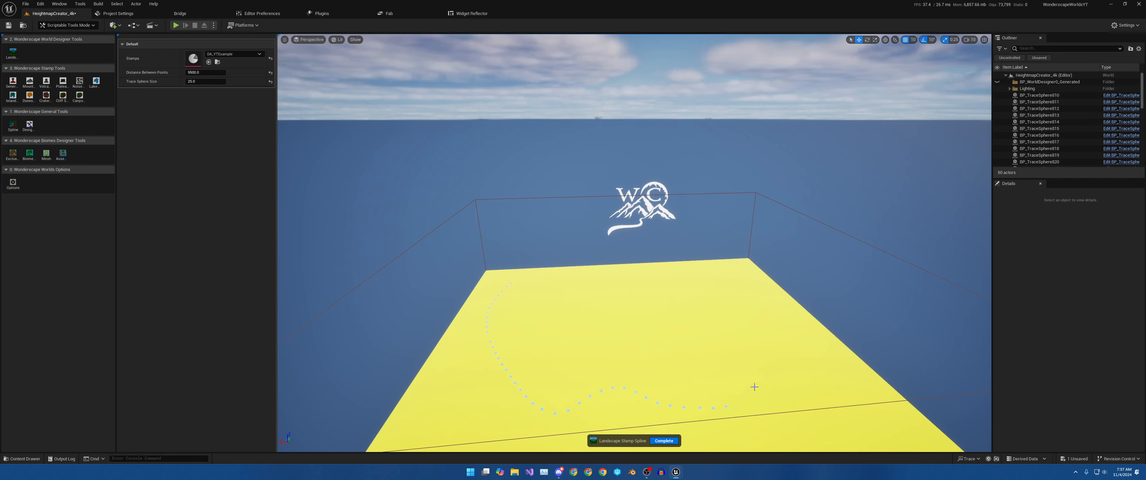
mouse_move(724, 318)
left_mouse_down()
mouse_move(629, 332)
mouse_move(568, 308)
mouse_move(565, 288)
left_mouse_up()
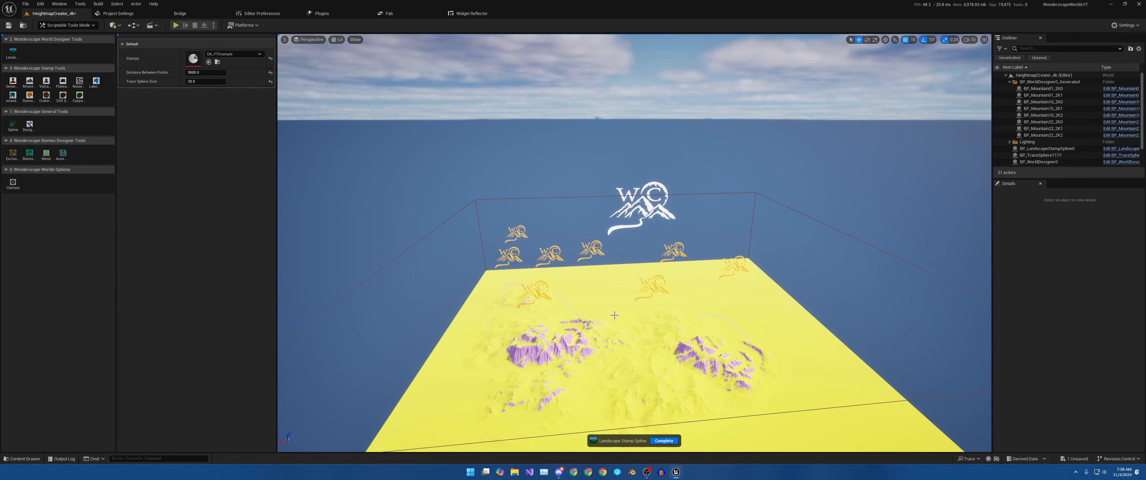
right_click_drag(614, 316, 589, 356)
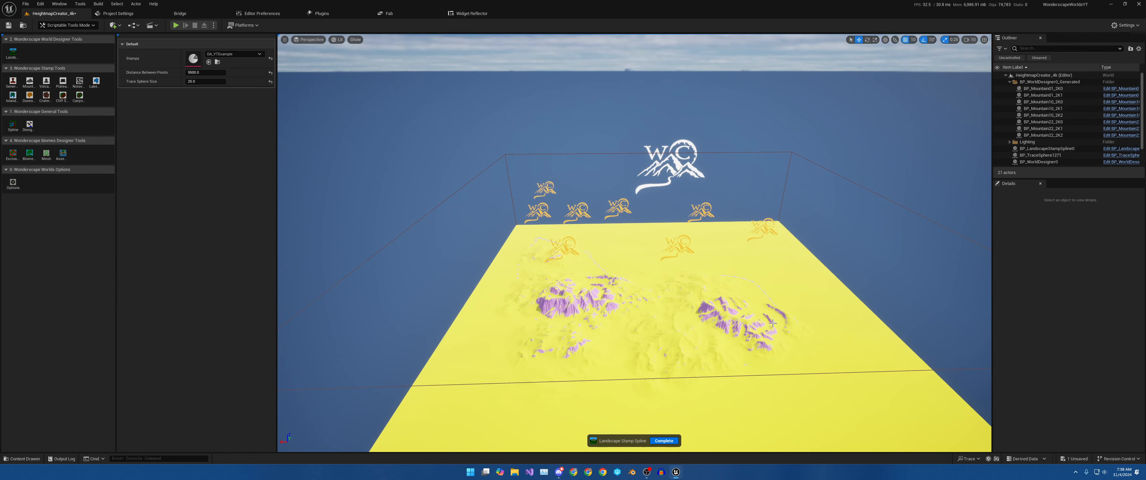
Step: Delete the BP_LandscapeStampSpline0 actor together with its generated mountains
left_click(1059, 148)
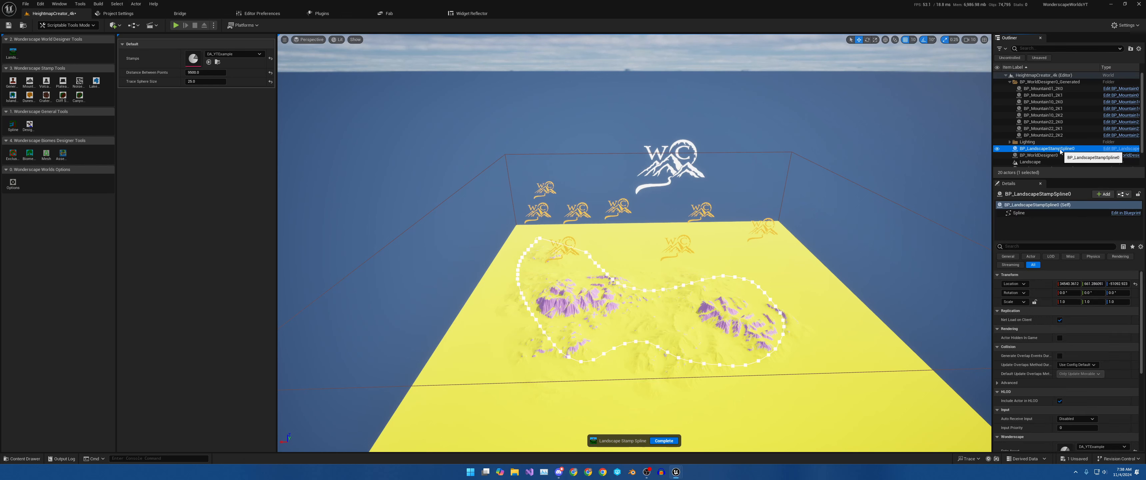
key("Delete")
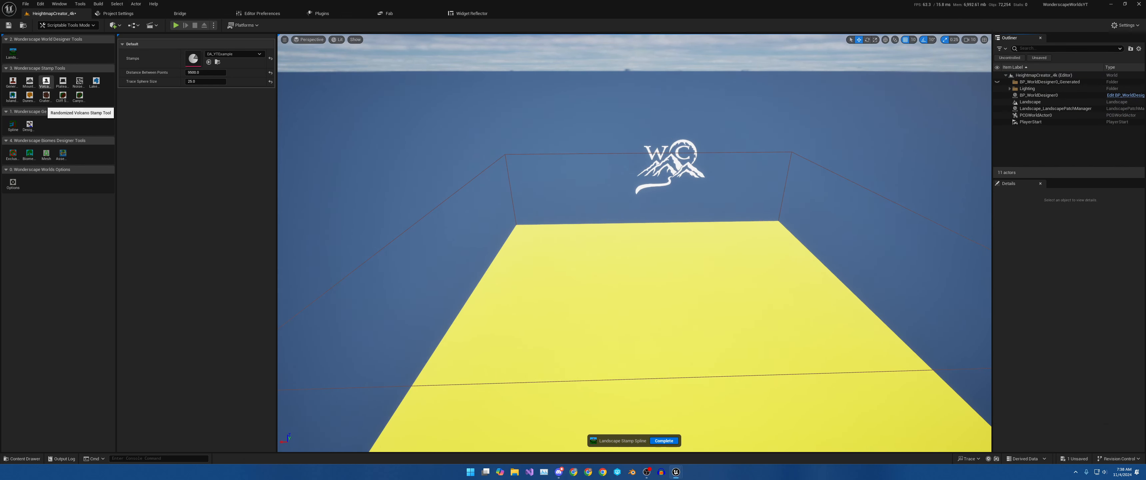
Step: Activate the General Stamp Tool and browse the 2K Canyon stamp blueprints in the project content, then open the tool's stamp choices
left_click(13, 83)
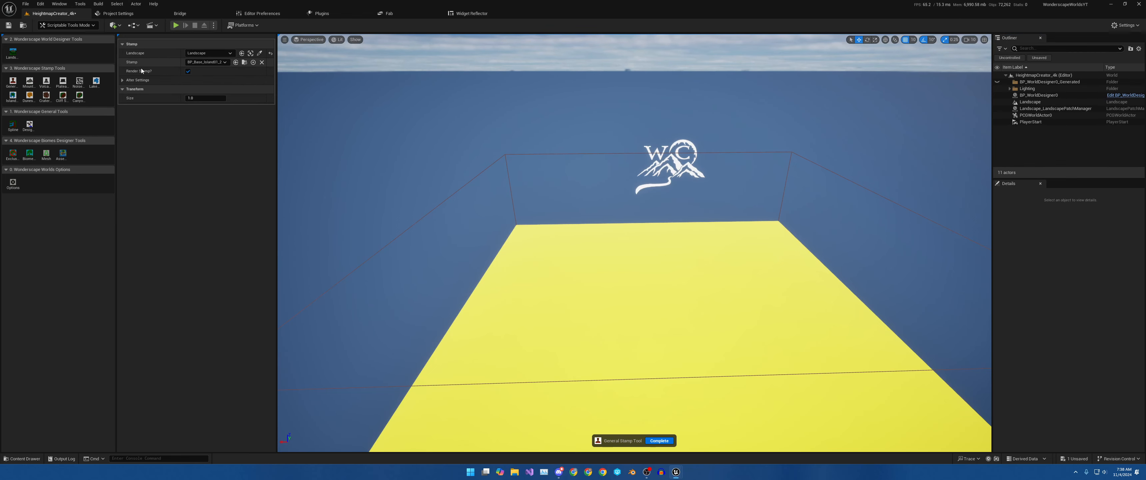
left_click(22, 458)
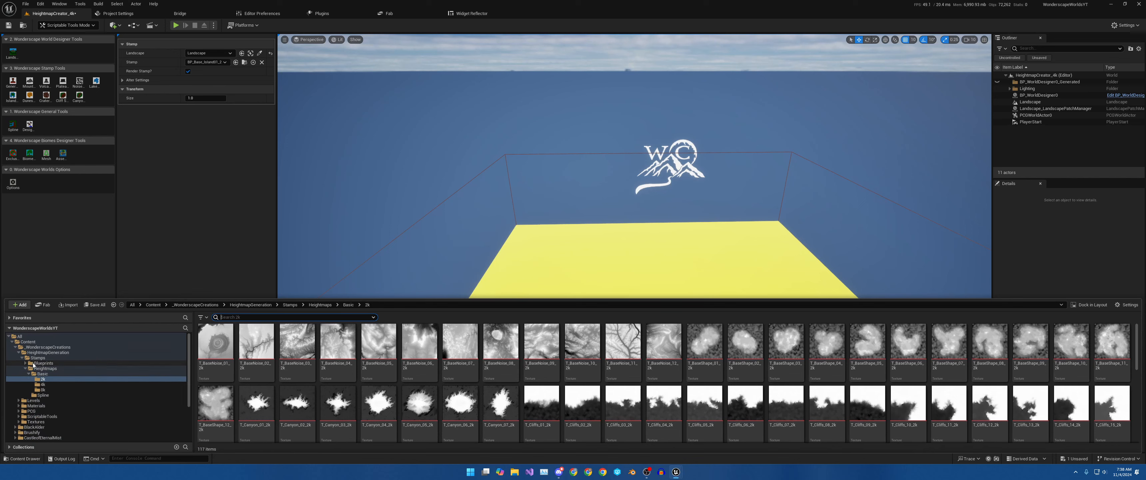
left_click(25, 363)
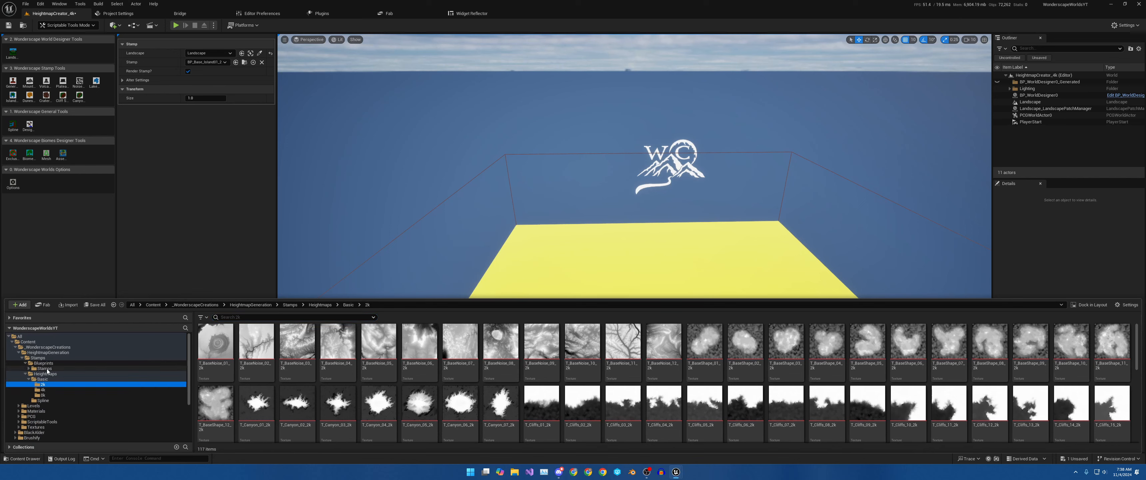
left_click(29, 368)
left_click(44, 374)
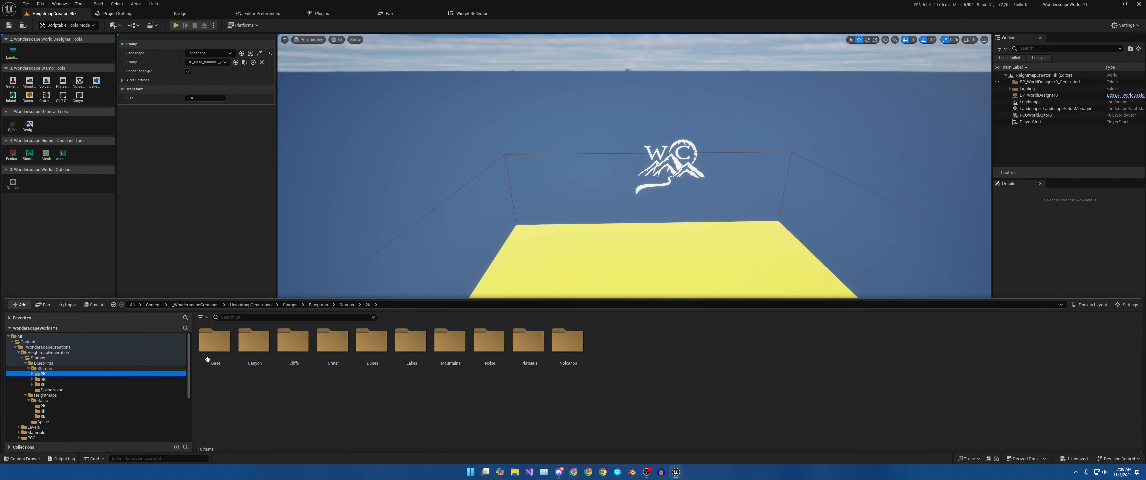
double_click(254, 341)
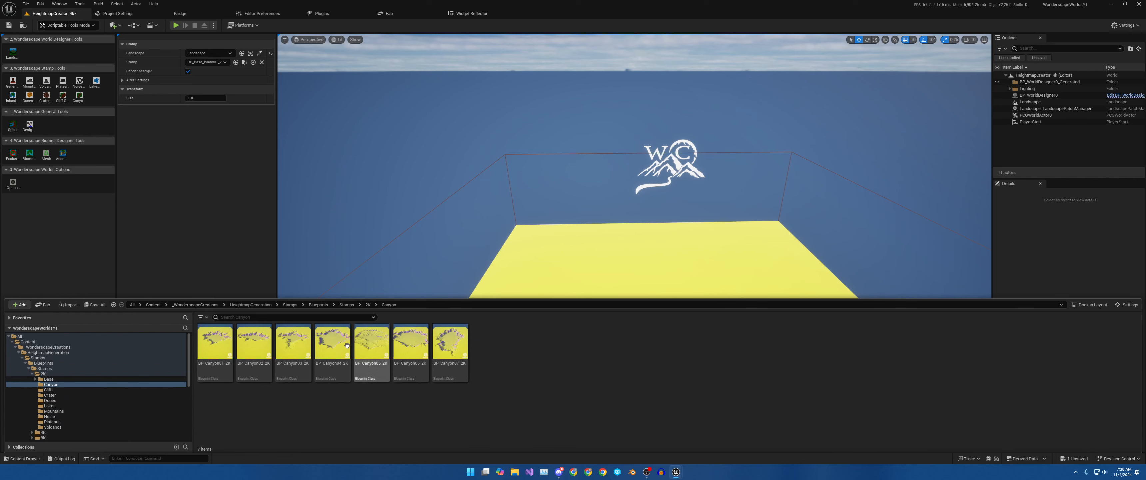
left_click(176, 190)
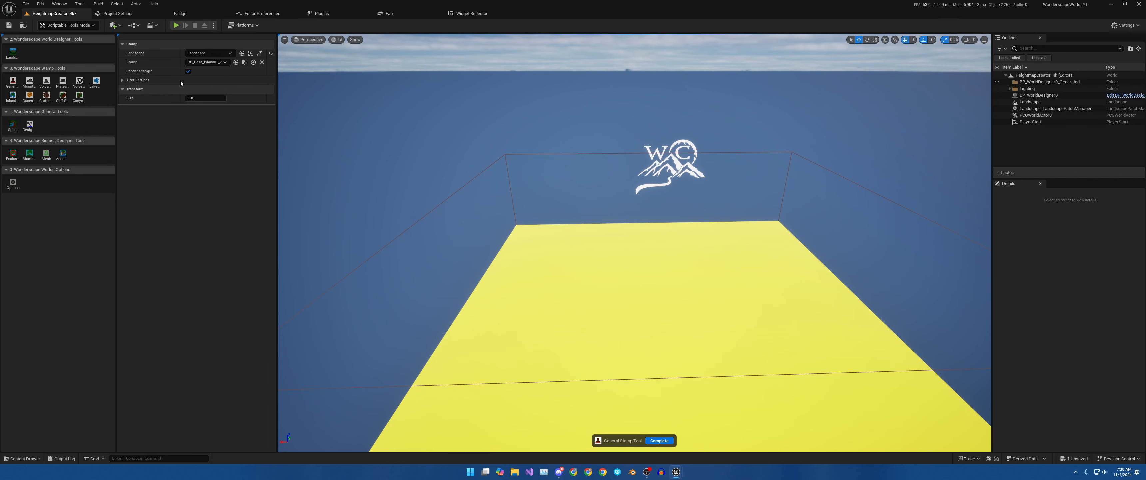
left_click(207, 62)
Step: Activate the Randomized Mountain Stamp Tool with Render Stamp enabled and expand its General, Height Options and Falloff Options alter settings
left_click(29, 82)
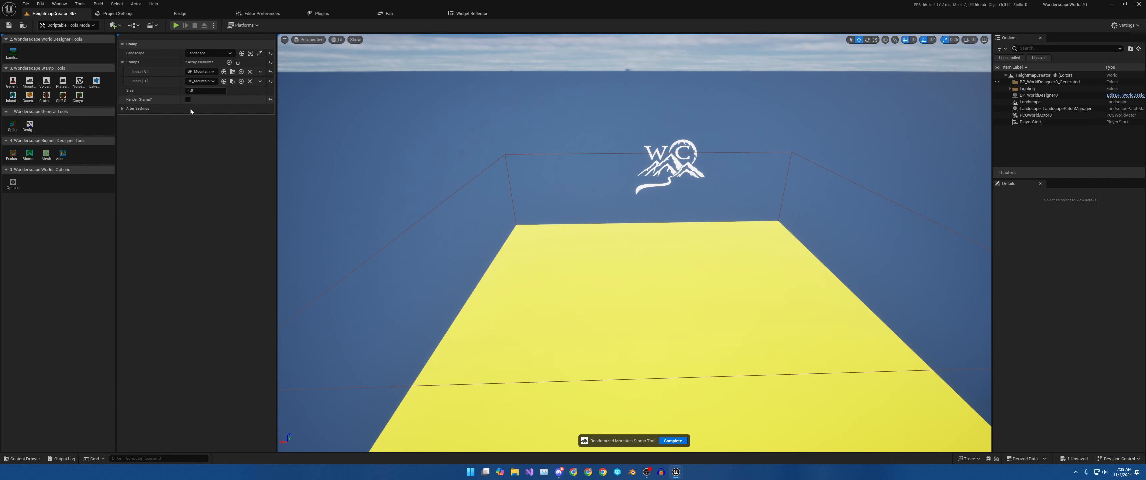
left_click(122, 108)
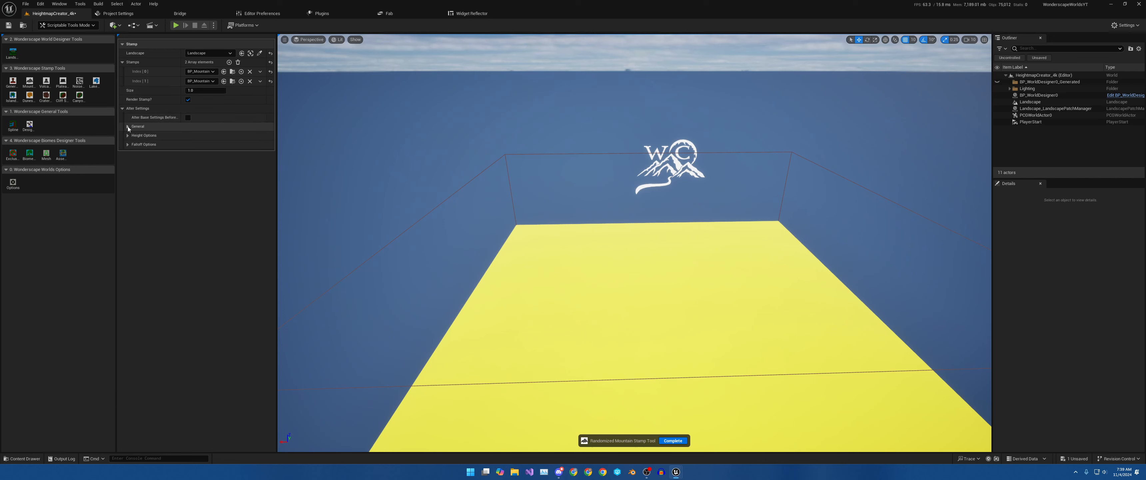
left_click(127, 126)
left_click(130, 172)
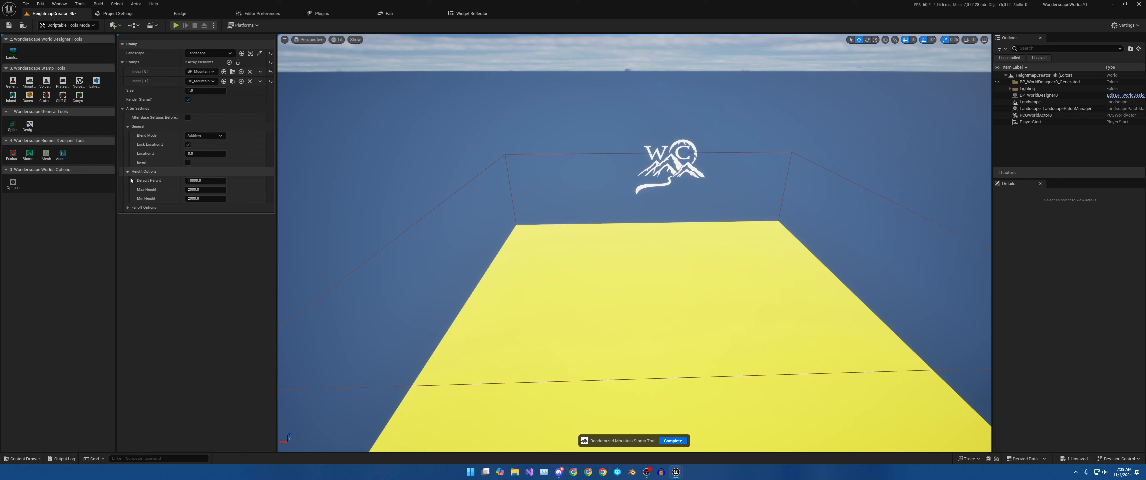
left_click(129, 207)
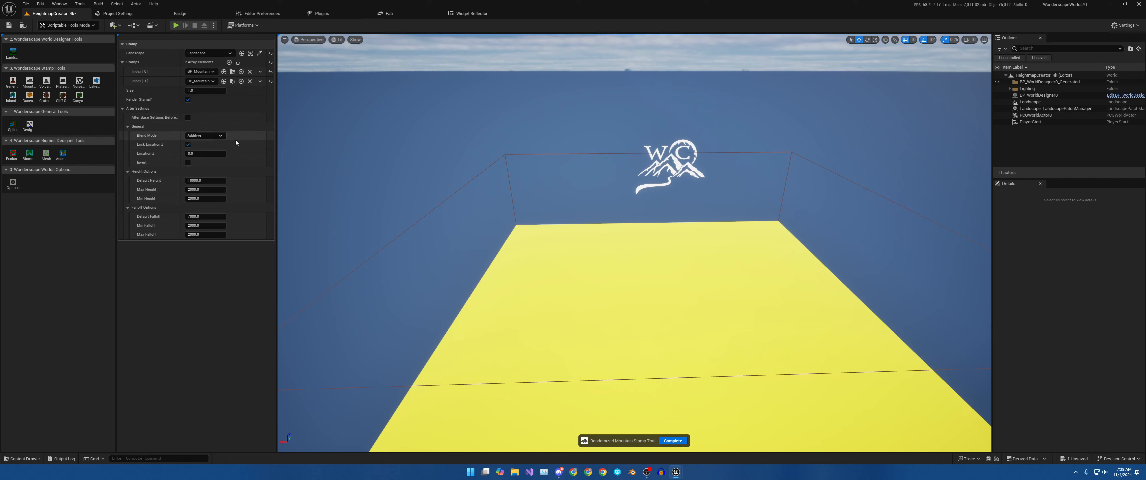
Step: Place a randomized mountain stamp on the far half of the landscape, using Additive blend mode and size 1.0
left_click(541, 265)
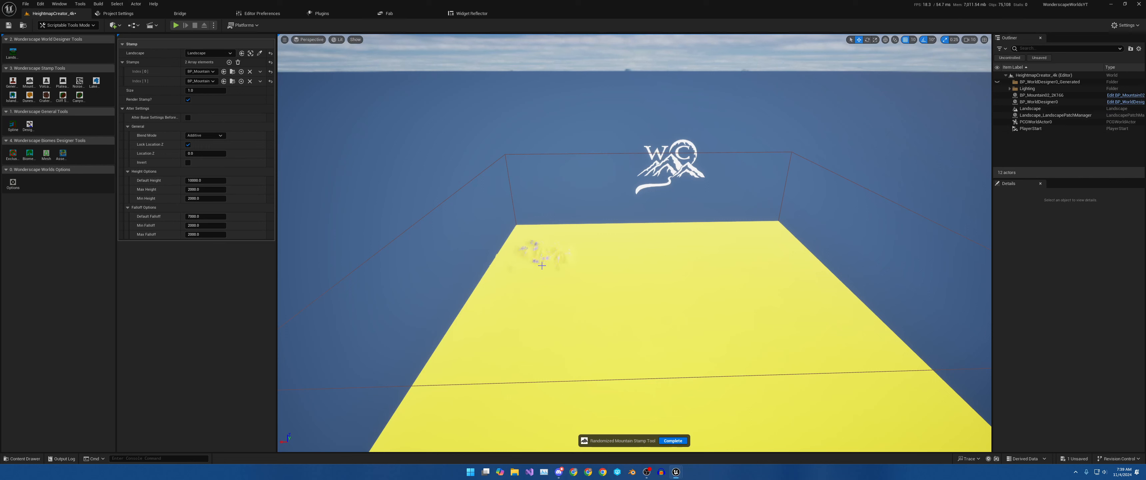
left_click(635, 293)
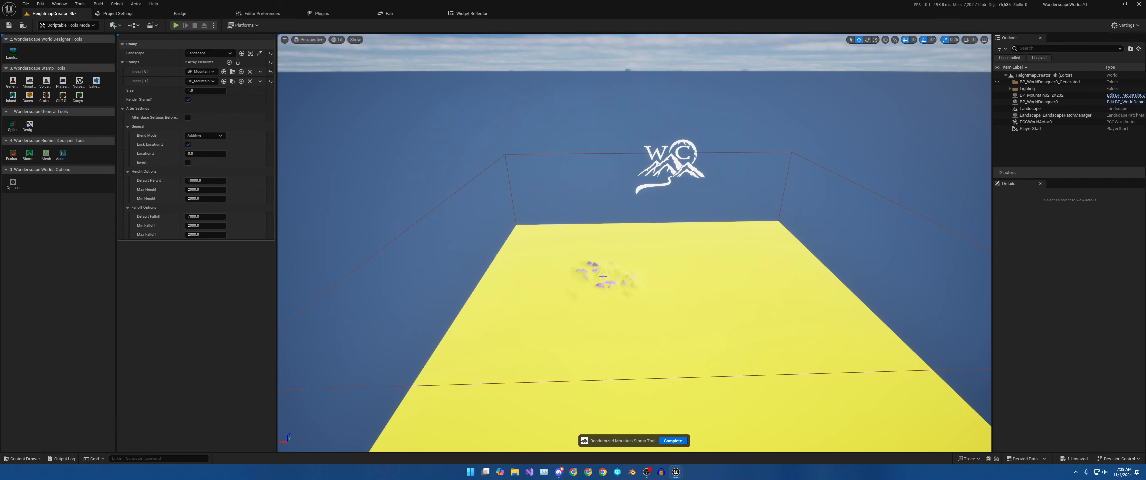